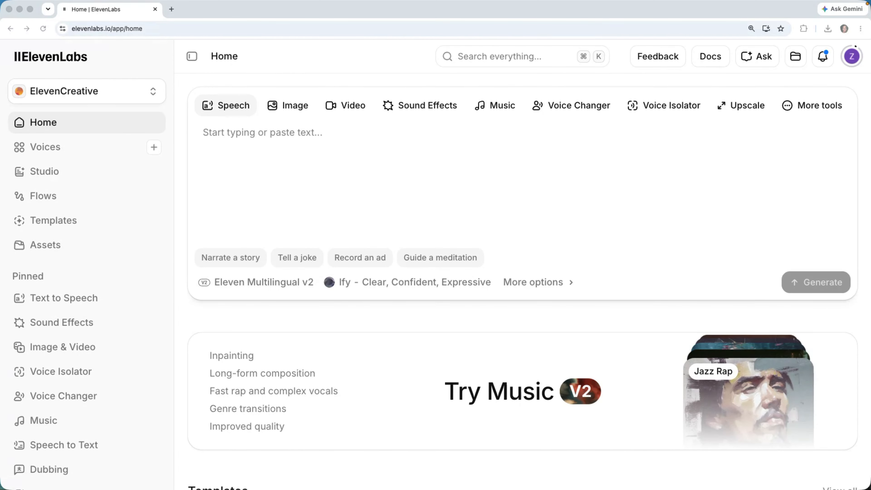
Step: Preview the source photos 1.png to 4.png in the cole folder, and return to the browser
drag(870, 212, 487, 163)
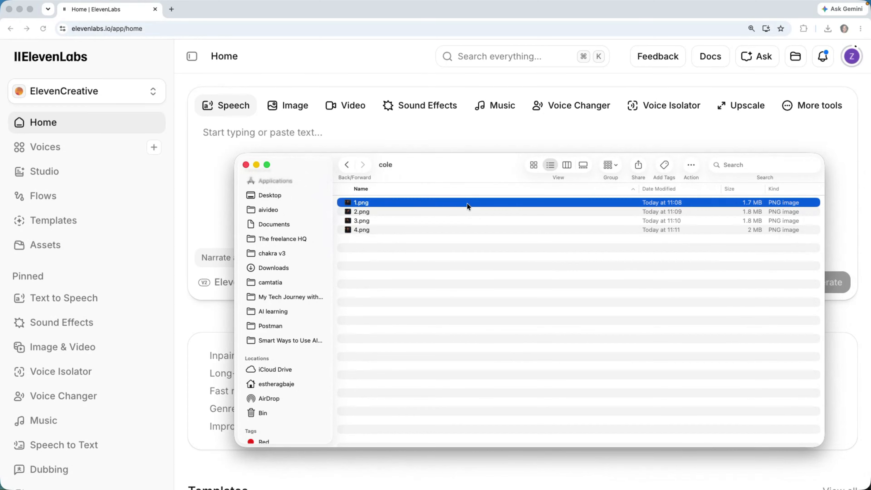
key(space)
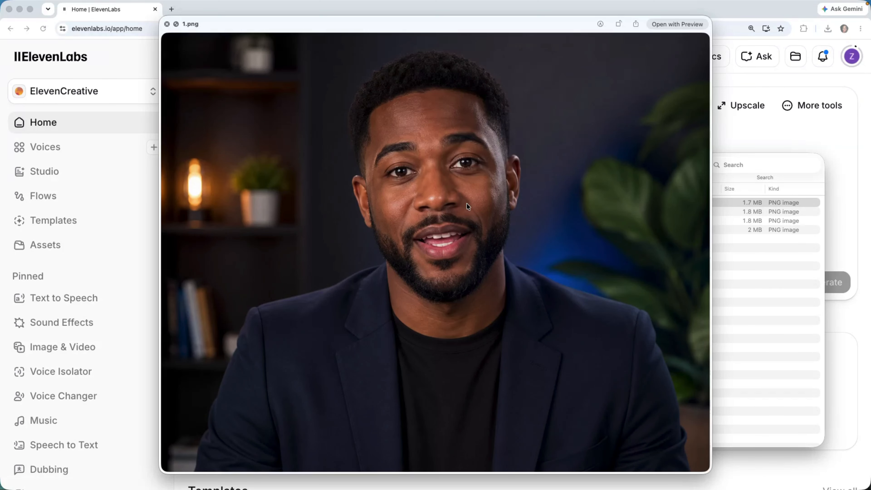
key(Down)
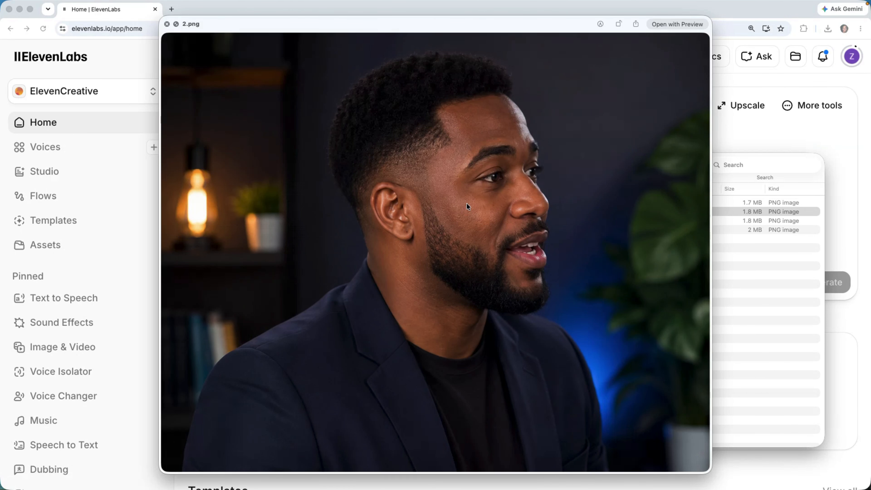
key(Down)
key(Down)
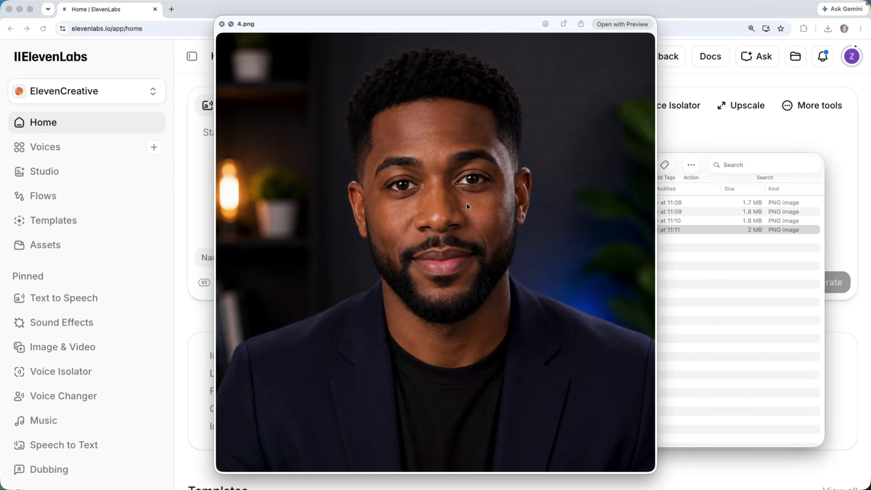
key(space)
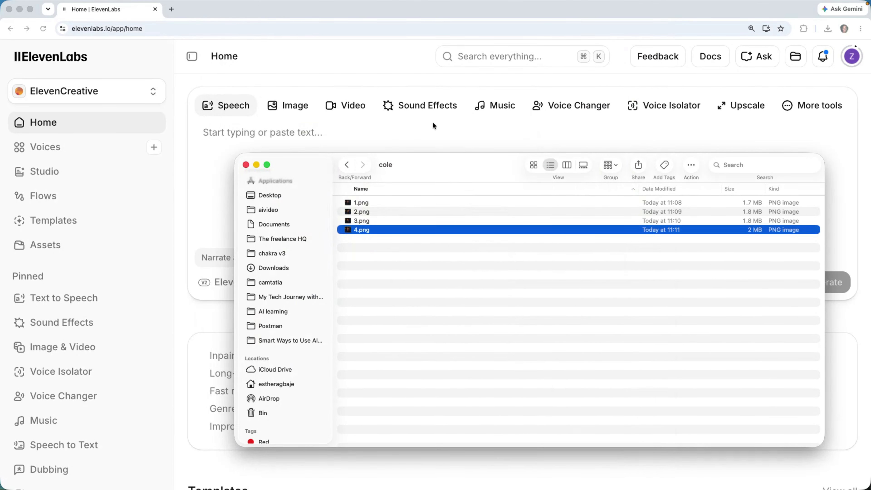
click(427, 126)
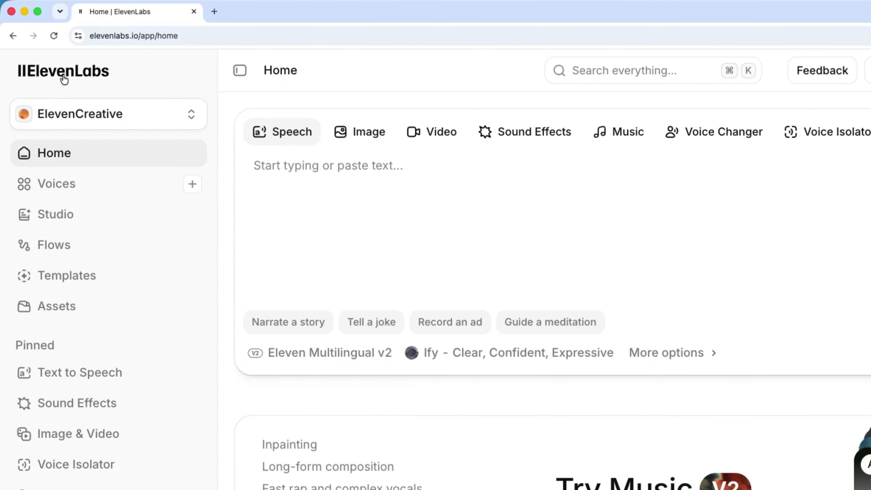
Step: Select the ElevenCreative platform and open its Image & Video section
click(113, 109)
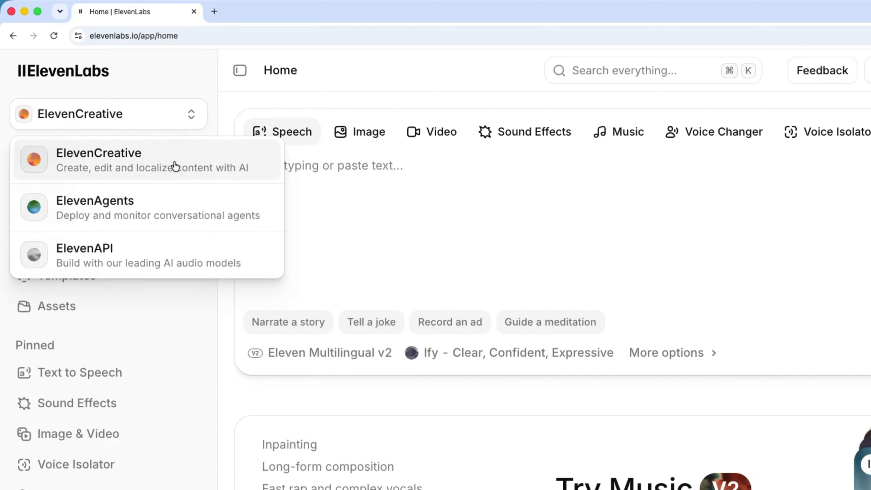
click(131, 166)
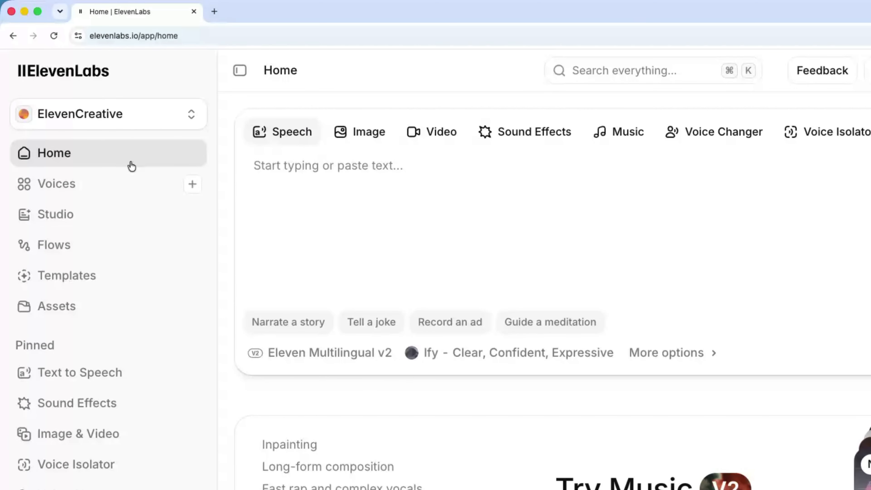
scroll(110, 309, down, 3)
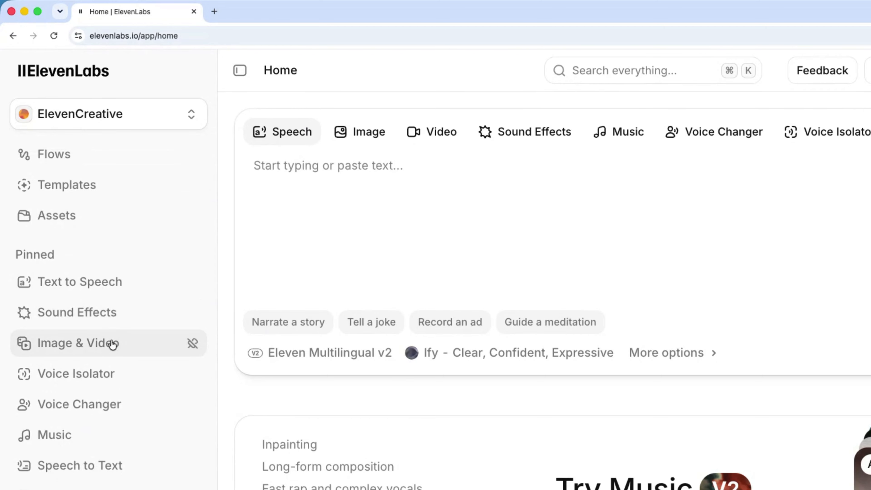
click(112, 344)
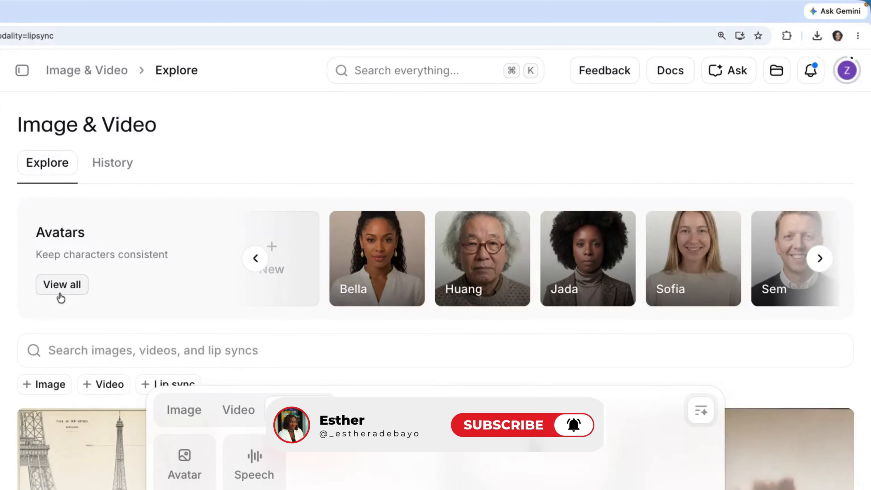
Step: Look through the full collection of ready-made avatars and close it
click(61, 294)
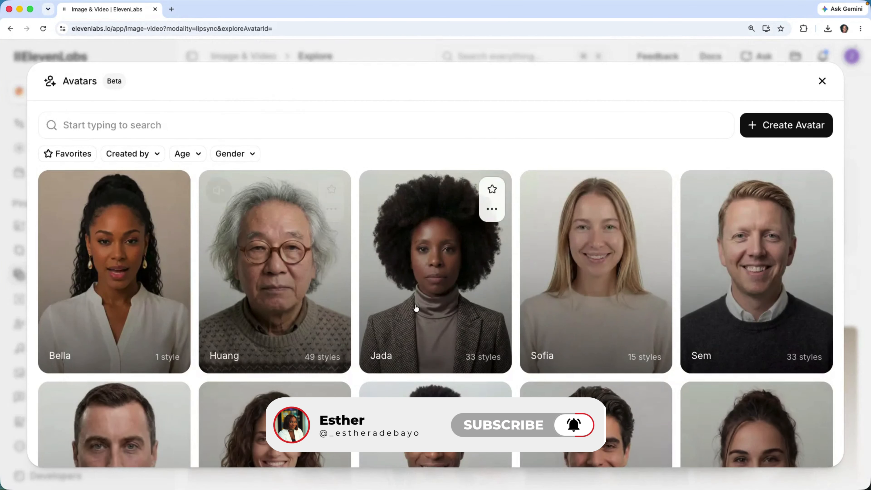
scroll(416, 308, down, 8)
scroll(416, 308, up, 5)
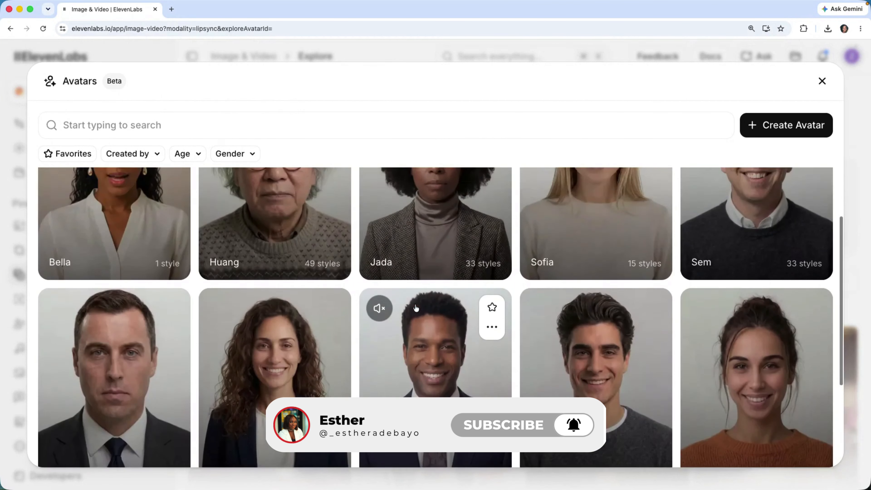
scroll(416, 308, up, 4)
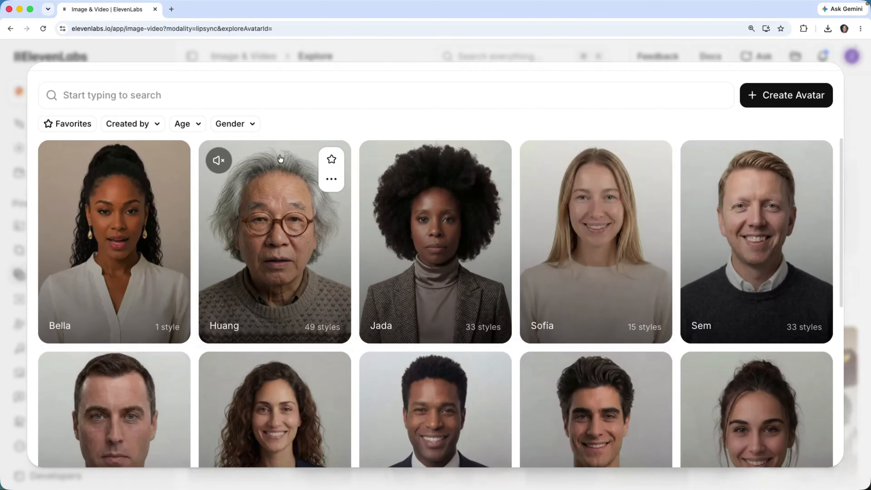
click(338, 53)
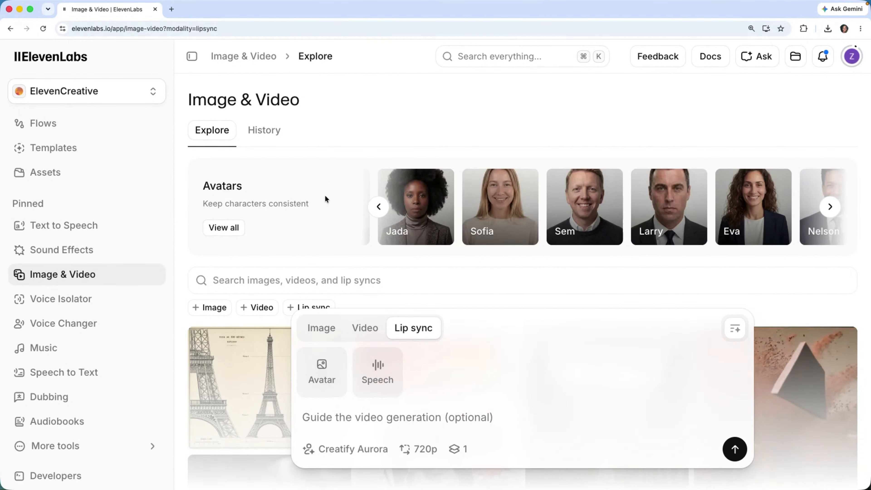
Step: Start a new avatar based on uploaded images and add 1.png, 2.png, 3.png and 4.png from the cole folder
click(228, 228)
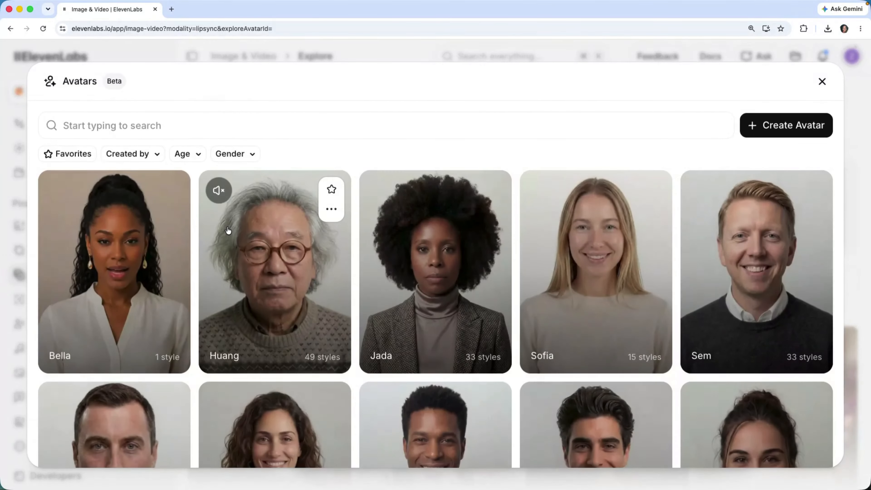
click(772, 127)
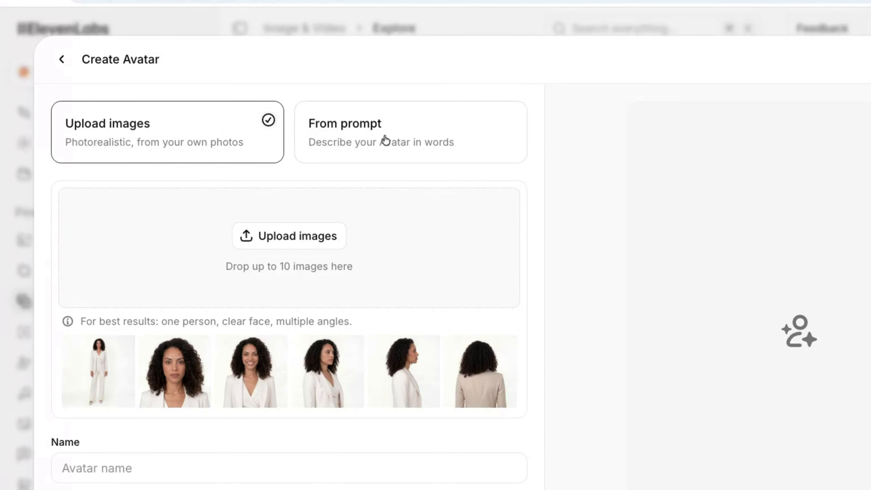
click(363, 142)
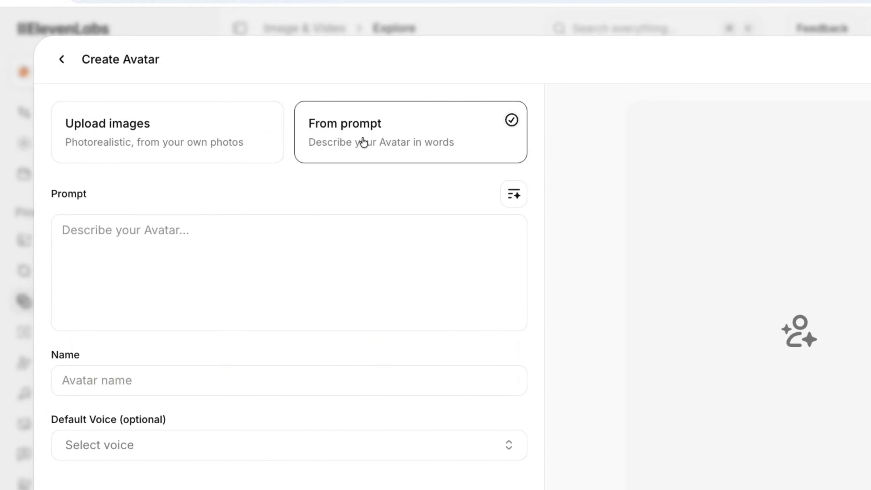
click(194, 140)
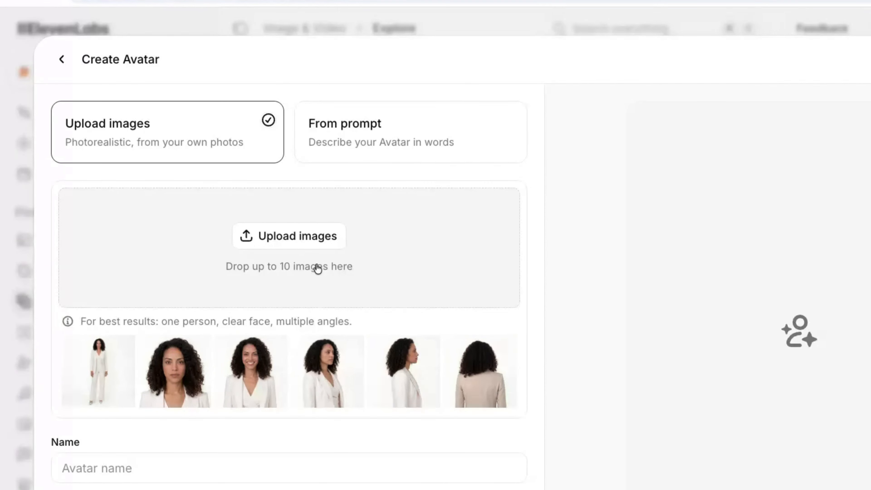
click(305, 247)
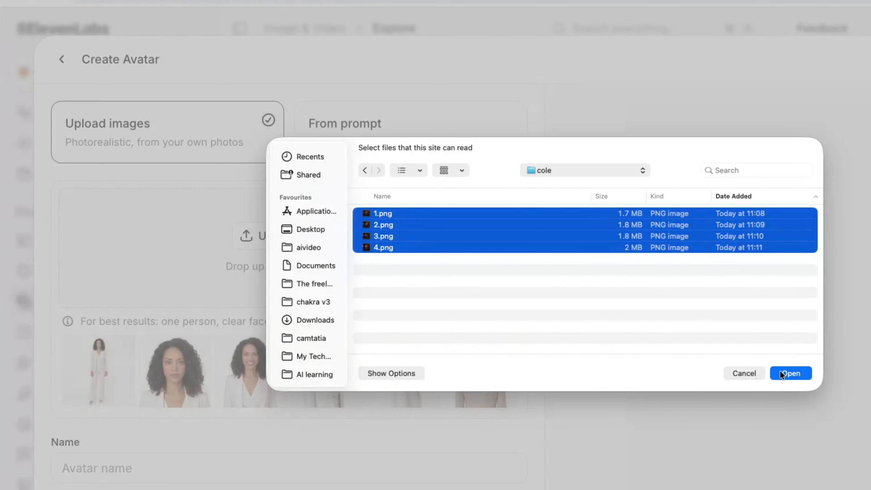
key(Return)
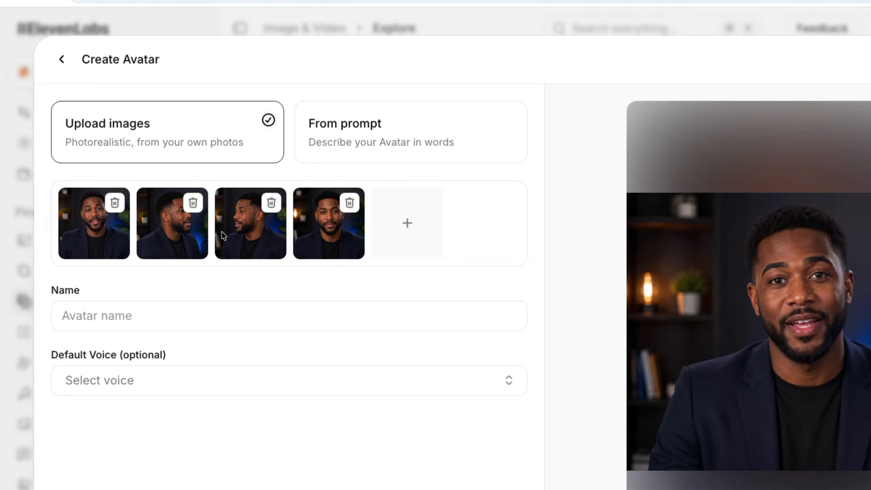
Step: Name the new avatar Cole
click(157, 317)
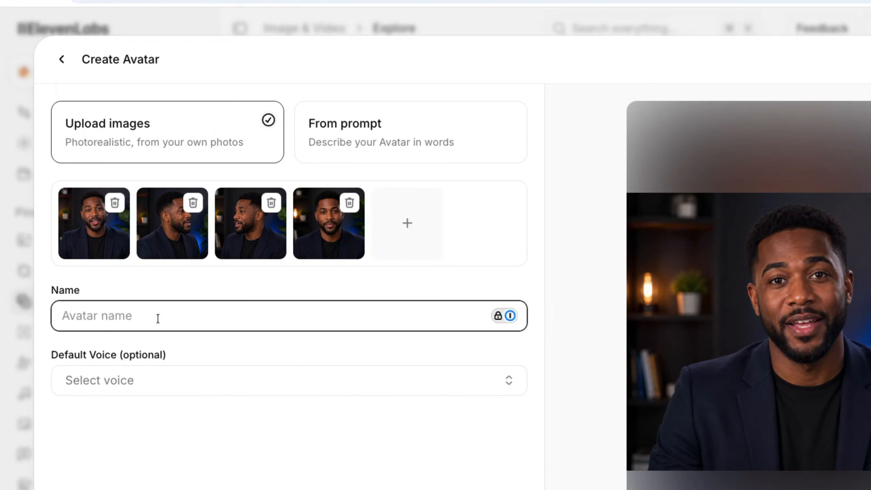
text(Cole)
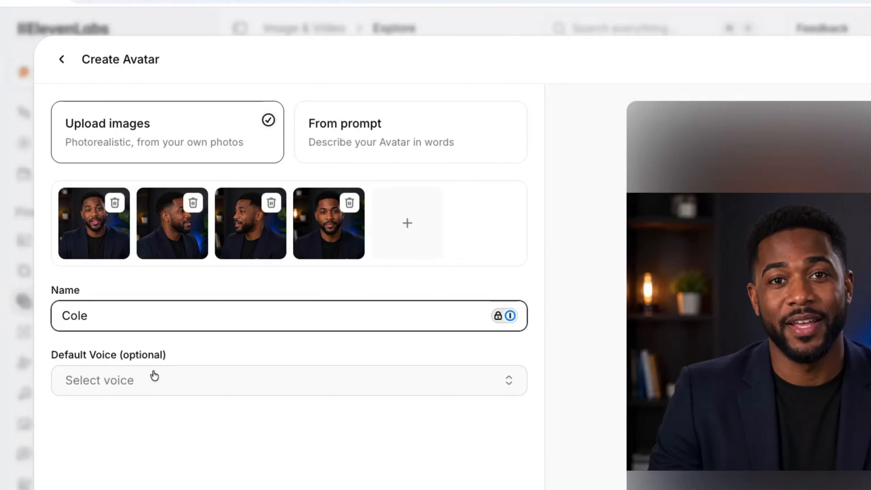
click(159, 348)
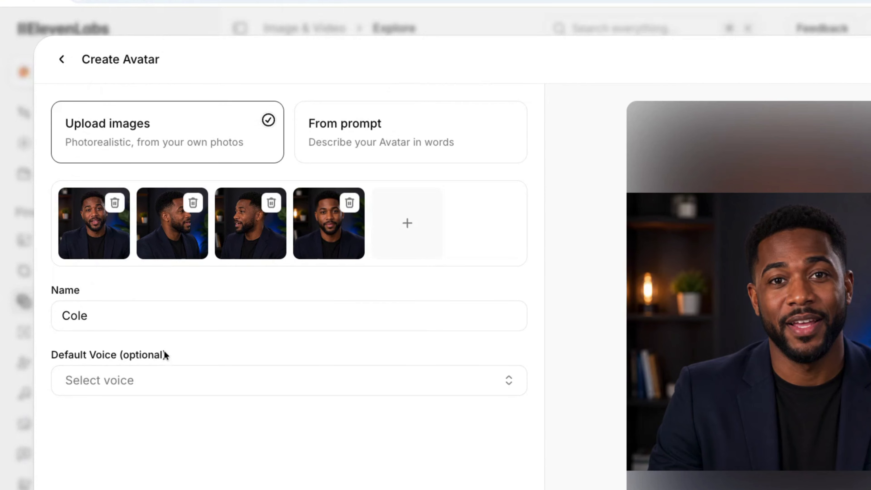
Step: Search the voices for "timi" and set "Timi - Engaging and Clear" as the avatar's default voice
click(149, 376)
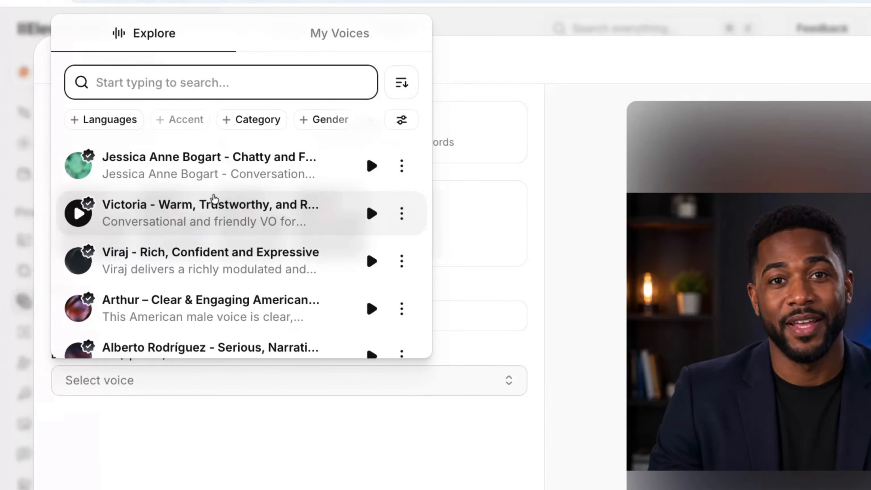
scroll(214, 198, down, 1)
scroll(215, 198, up, 1)
text(tim)
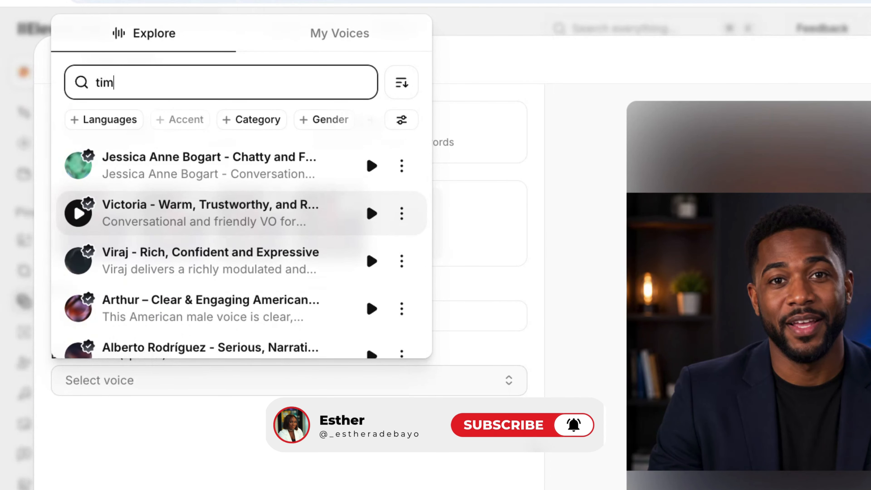
text(i)
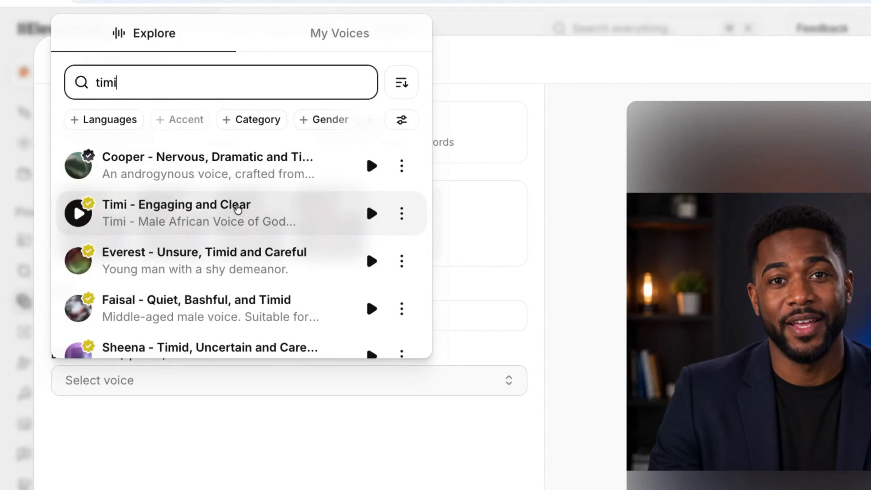
click(224, 206)
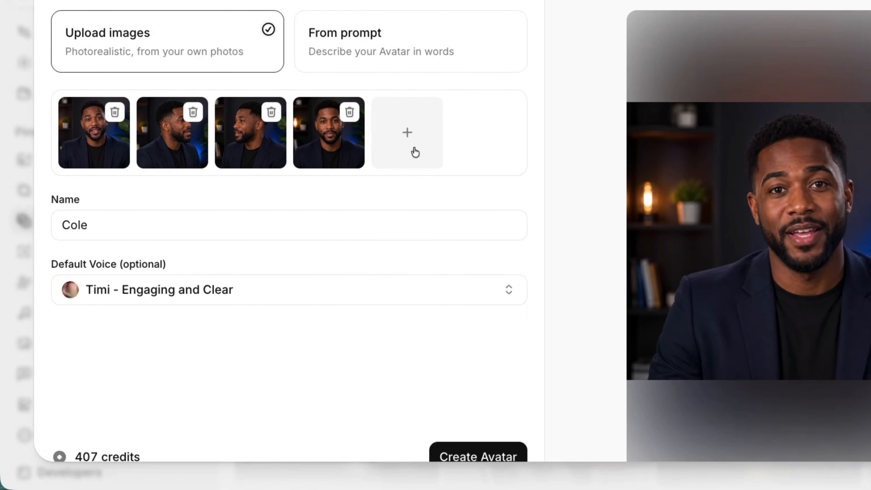
Step: Create the avatar and start a lip-sync video from its Headshot style
scroll(415, 152, down, 2)
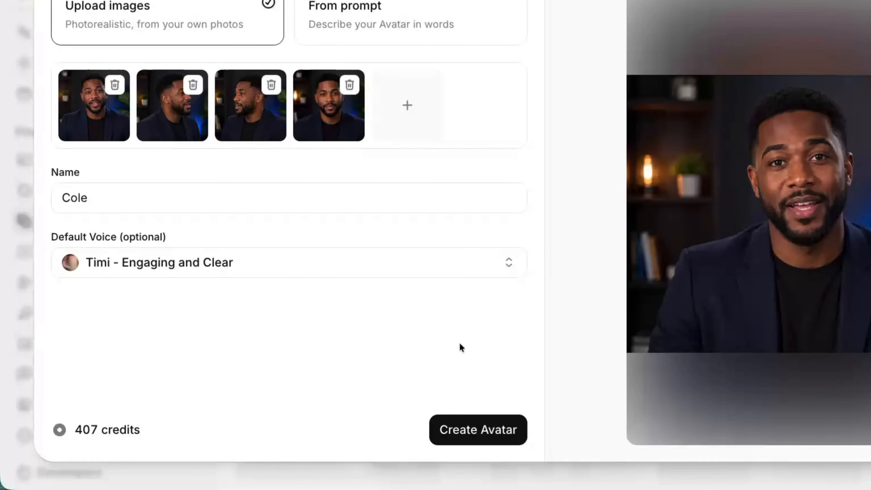
click(490, 427)
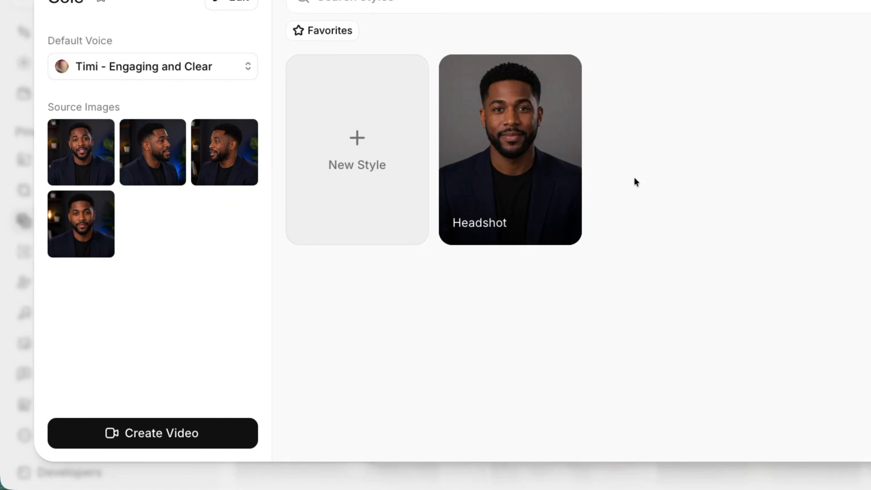
mouse_move(550, 202)
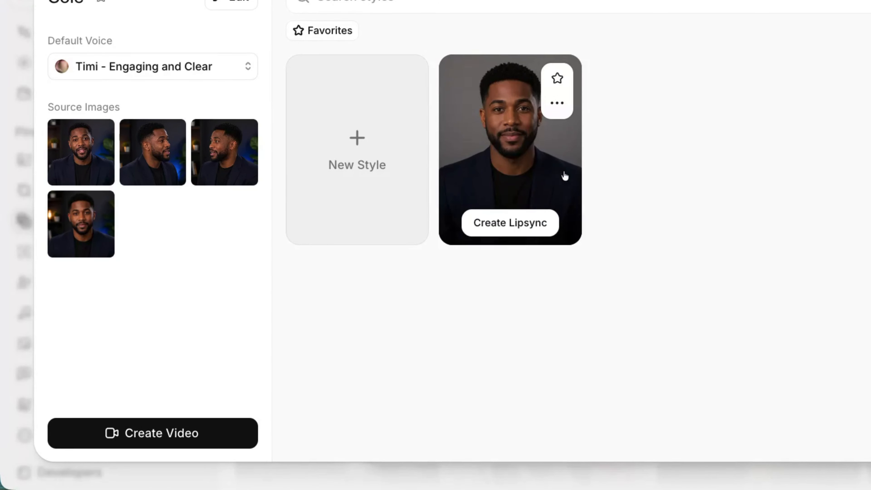
click(496, 225)
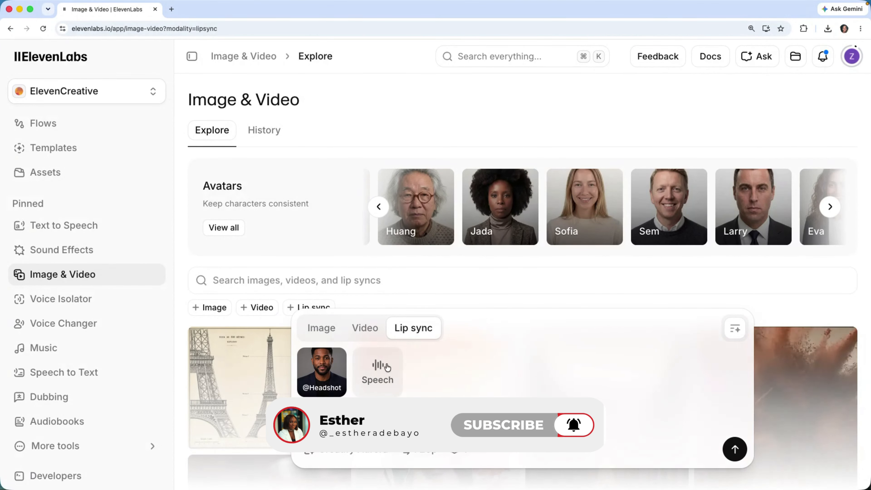
Step: Use text-to-speech for the lip sync, enter the script beginning "Think about how many brilliant people never start creating content", and set the speed to 1.04
click(384, 367)
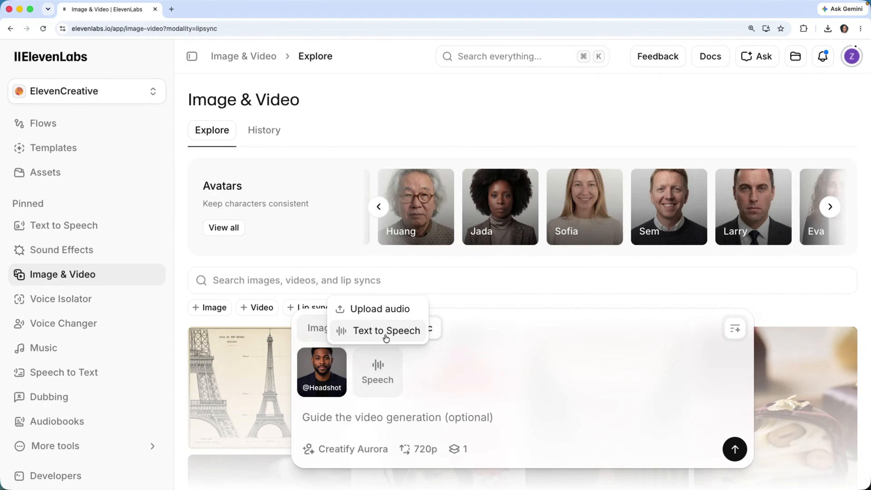
click(409, 336)
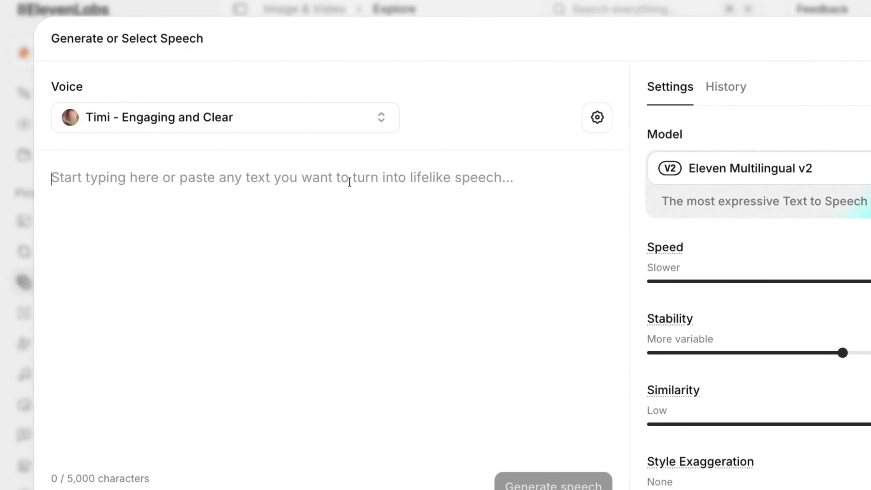
text(Think about how many brilliant people never start creating content simply because they're nervous about being on camera.  Well, that's one less thing to worry about now, because you can literally create an AI presenter like me in just a few minutes, just like Esther showed you.  So if you've been waiting to start creating, maybe this is your sign. Start today.  And while you're here, give this video a like and, of course, subscribe to Esther's channel. I'll see you in the next one!)
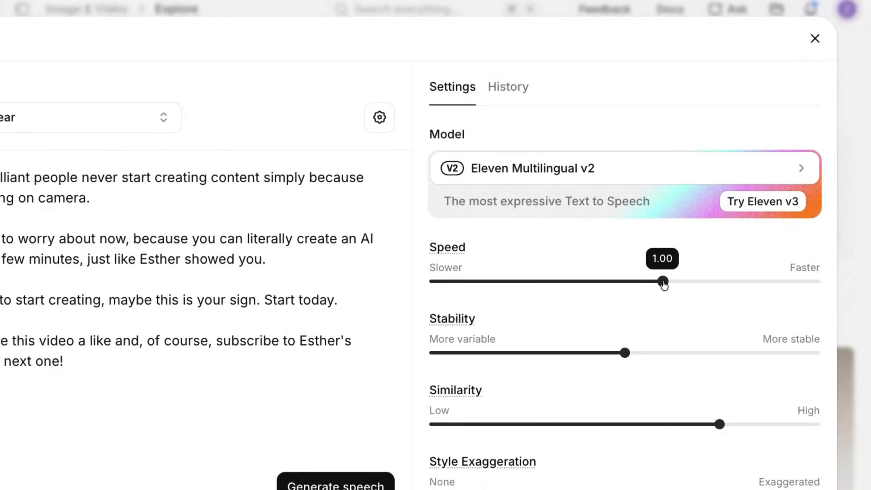
drag(663, 282, 693, 284)
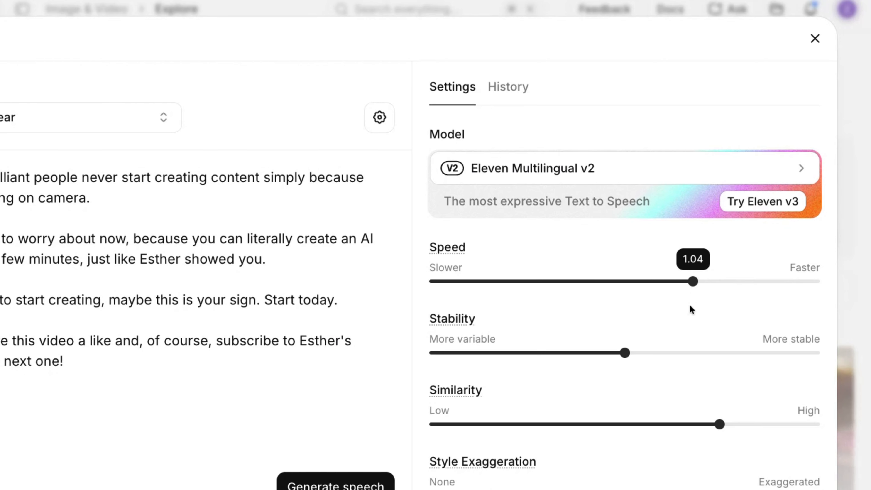
Step: Generate the speech from the script and use it to generate the Headshot lip-sync video with Creatify Aurora at 720p
scroll(692, 309, down, 3)
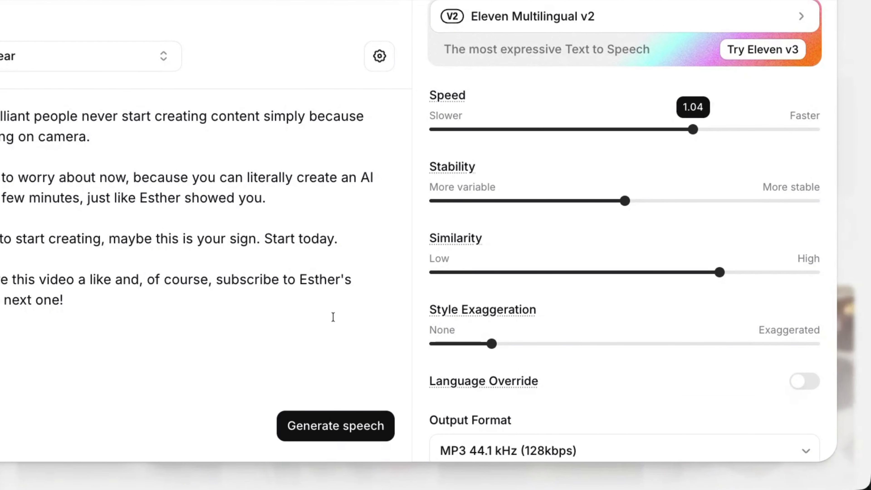
click(315, 413)
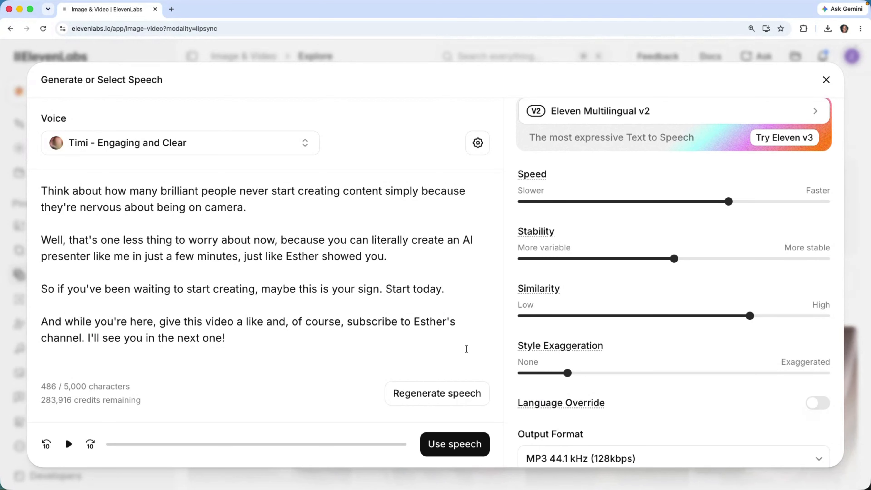
scroll(716, 314, down, 3)
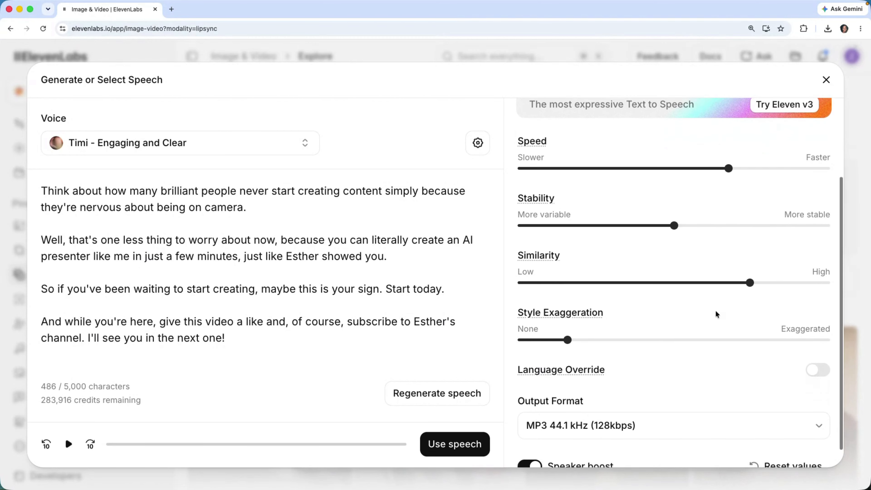
scroll(716, 314, up, 2)
scroll(717, 313, up, 3)
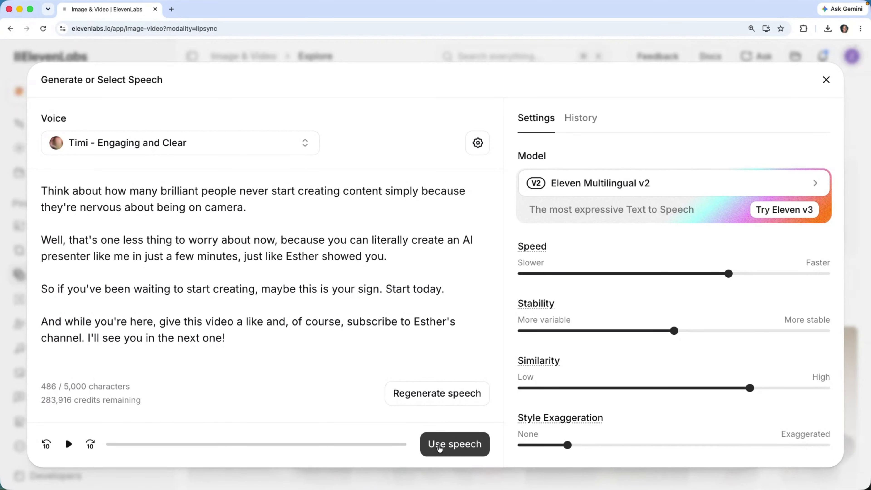
click(440, 446)
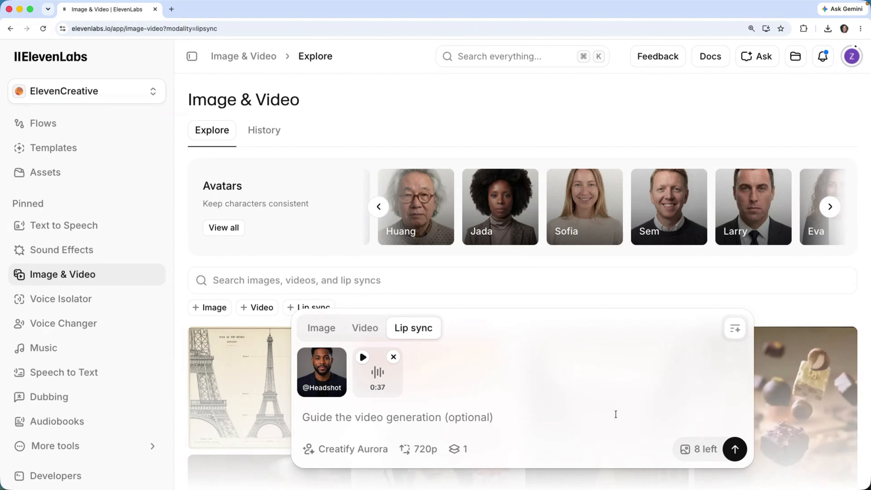
click(735, 449)
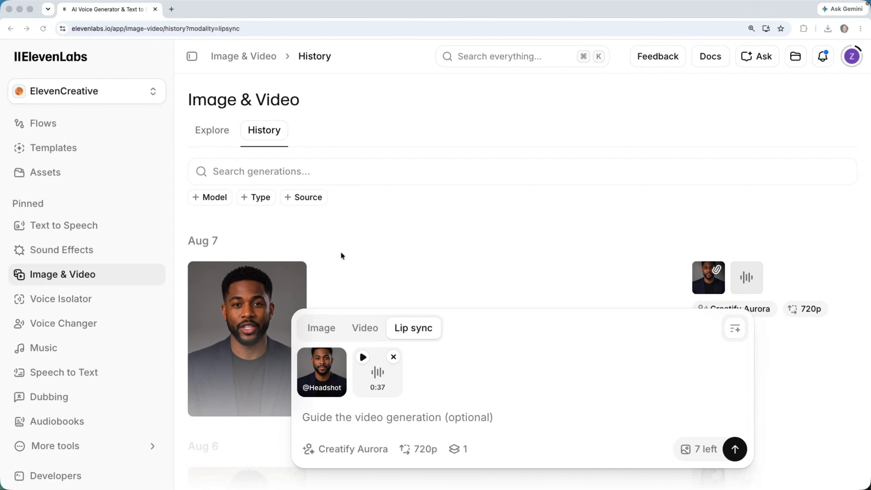
Step: Open the newly generated Aug 7 lip-sync video from the history, play it to check the result, and close it
scroll(339, 236, down, 3)
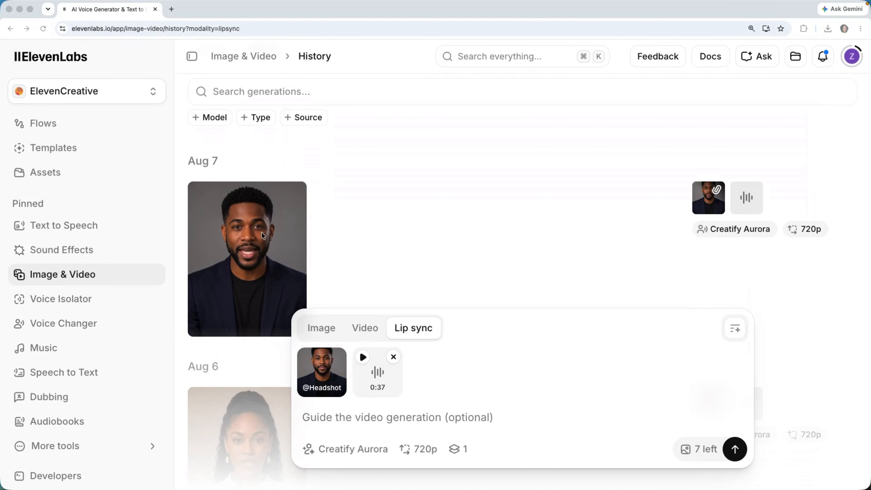
mouse_move(261, 235)
scroll(250, 237, down, 1)
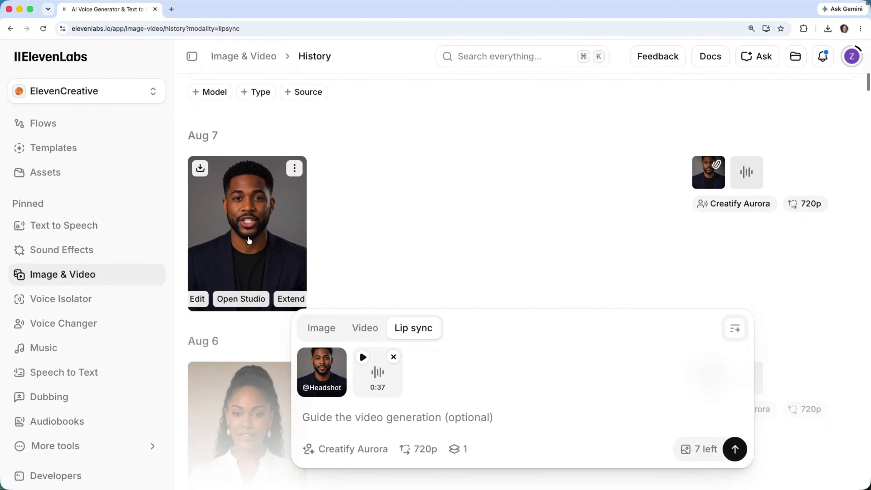
click(248, 236)
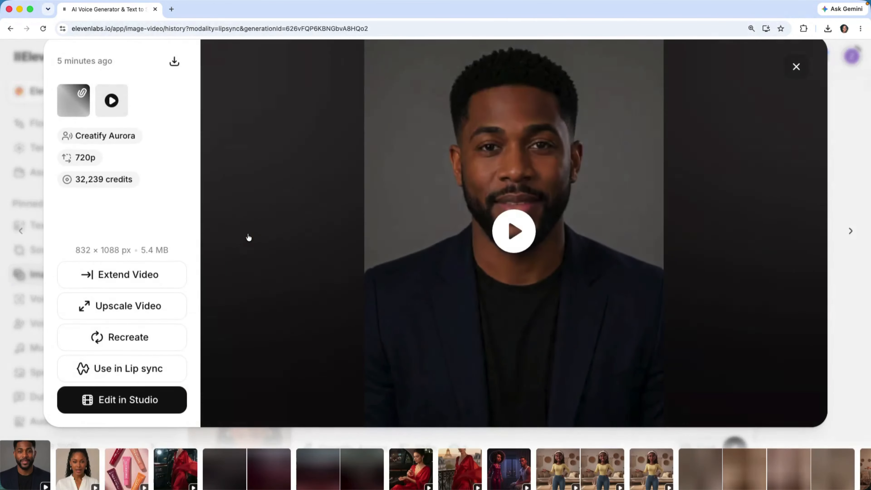
click(514, 231)
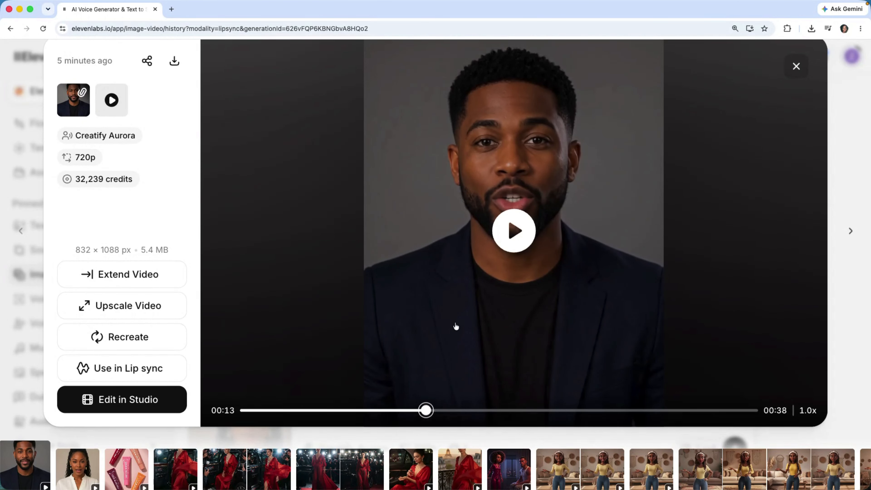
click(514, 230)
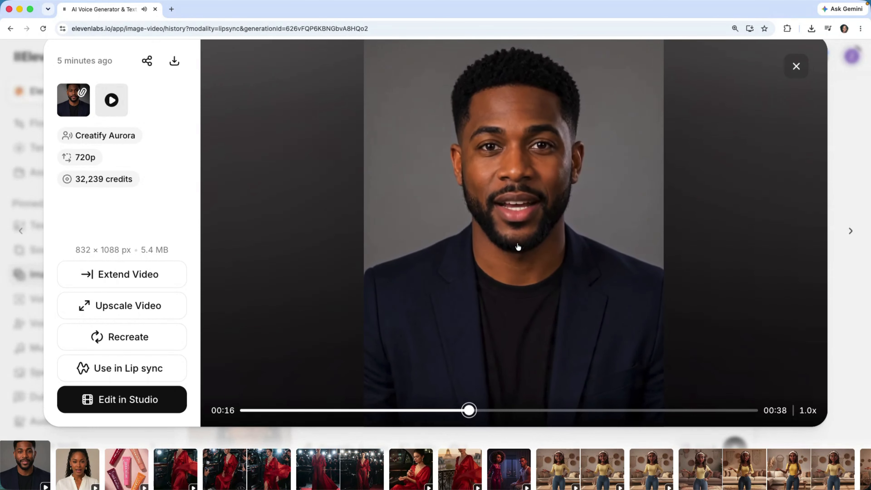
click(519, 244)
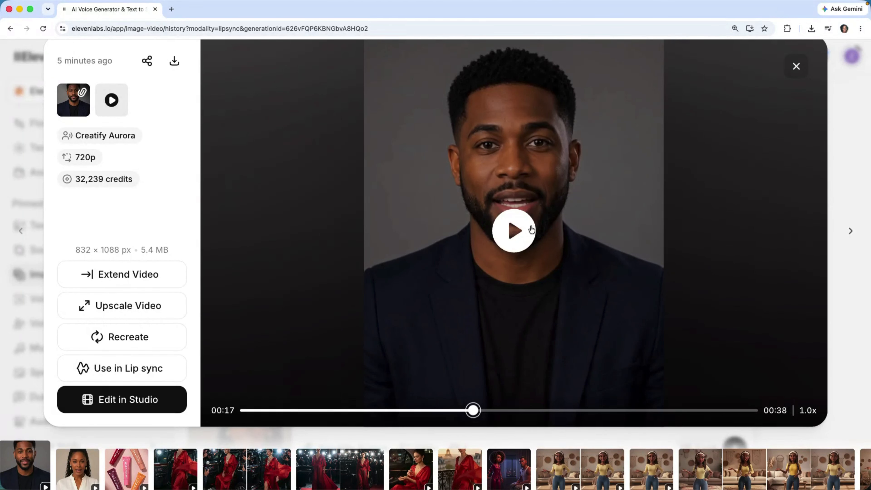
key(Escape)
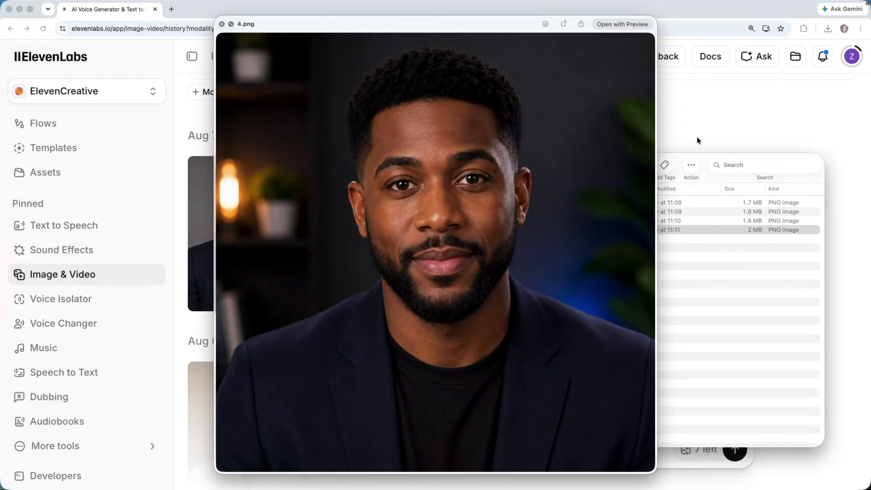
Step: Dismiss the 4.png photo preview and look through the Aug 7 and Aug 6 lip-sync videos in the generation history
click(697, 137)
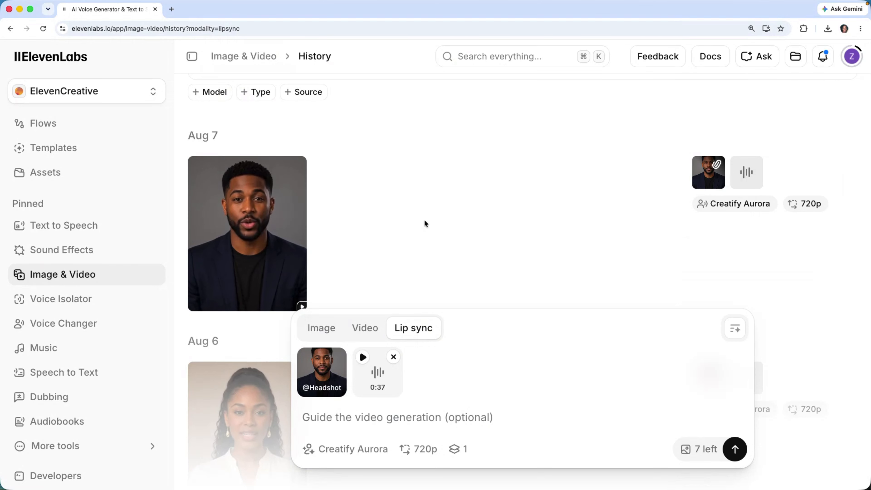
scroll(402, 207, down, 1)
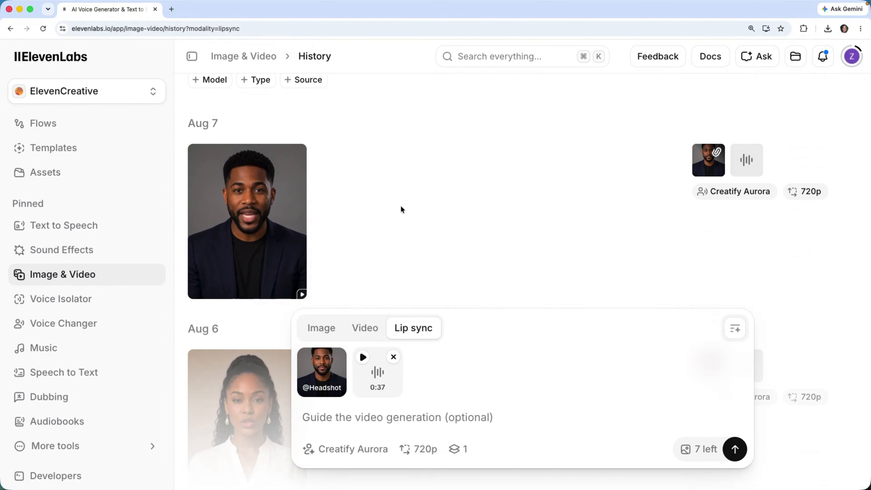
scroll(401, 208, down, 2)
scroll(400, 205, down, 3)
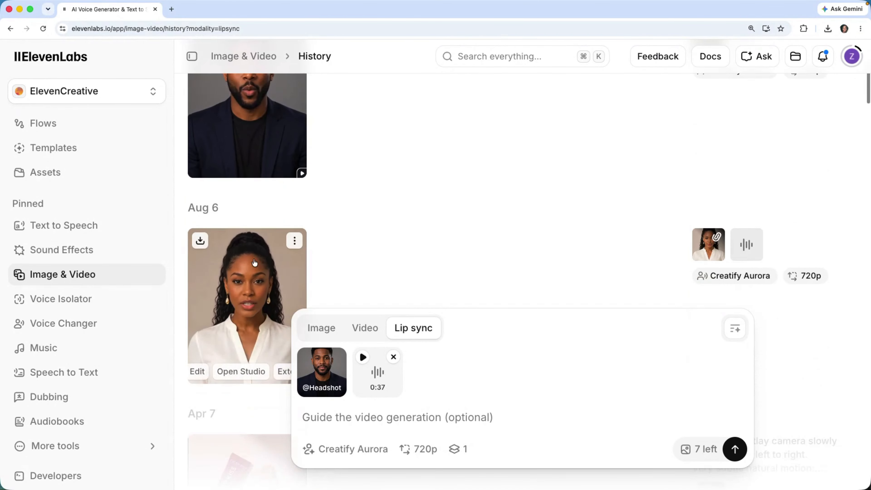
scroll(381, 216, up, 4)
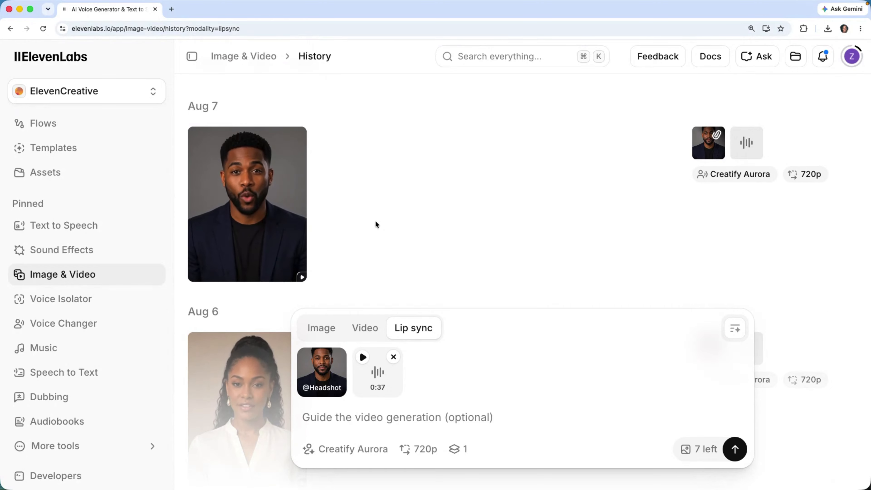